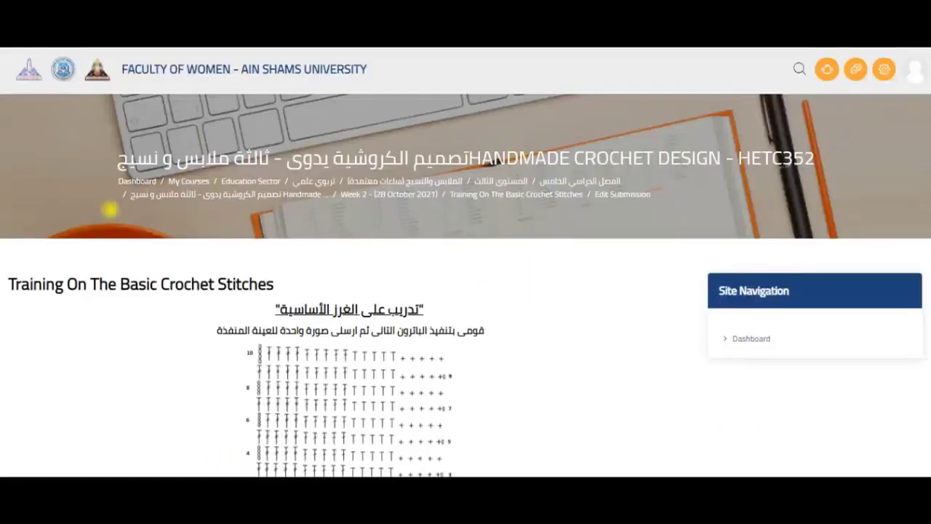
- Review the crochet stitches assignment's instructions, pattern chart, file size and number limits, and accepted file types
scroll(595, 280, "down", 3)
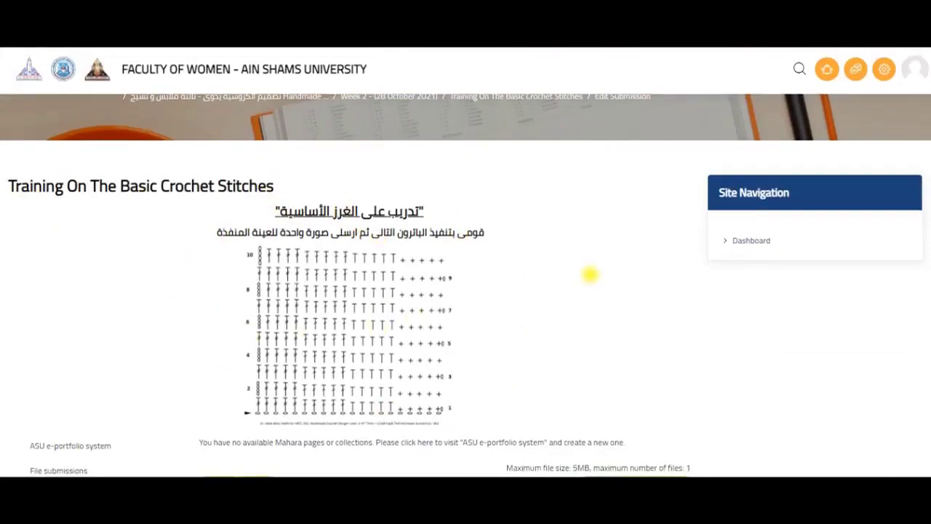
scroll(589, 274, "down", 1)
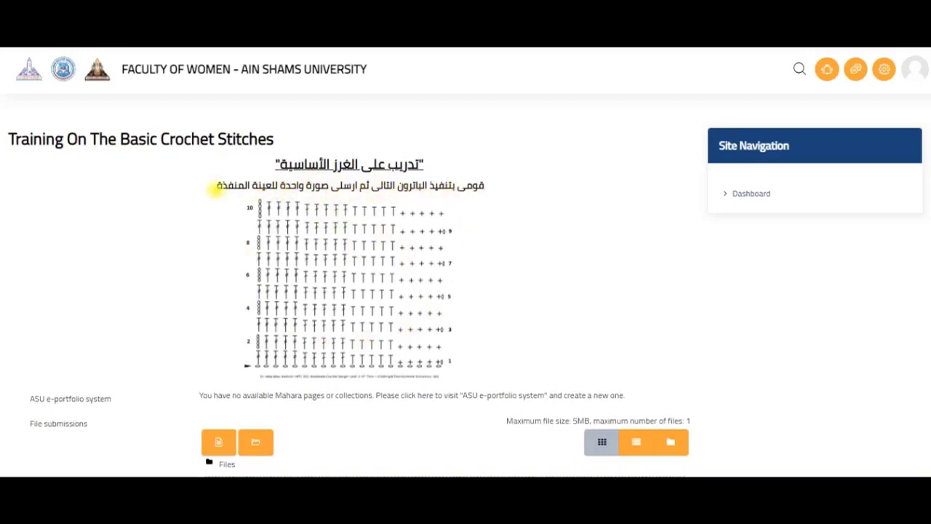
scroll(183, 228, "down", 1)
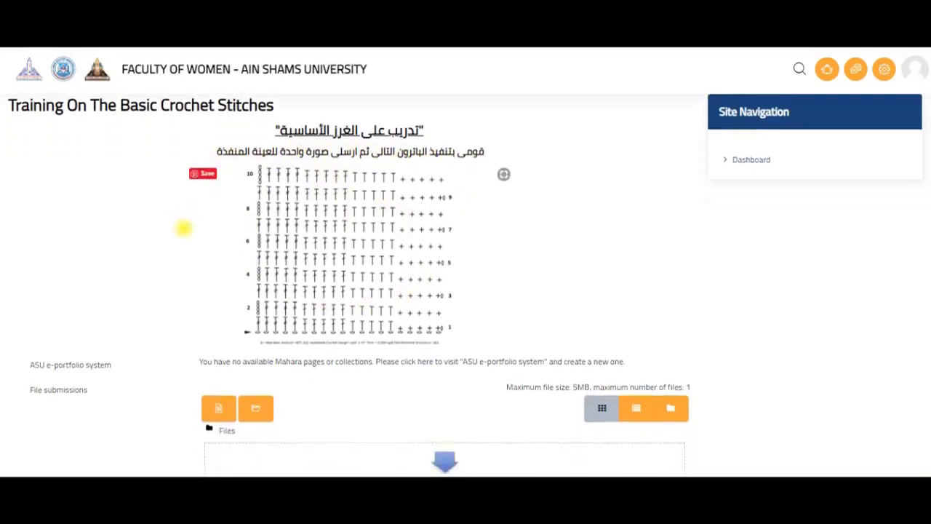
scroll(184, 228, "down", 3)
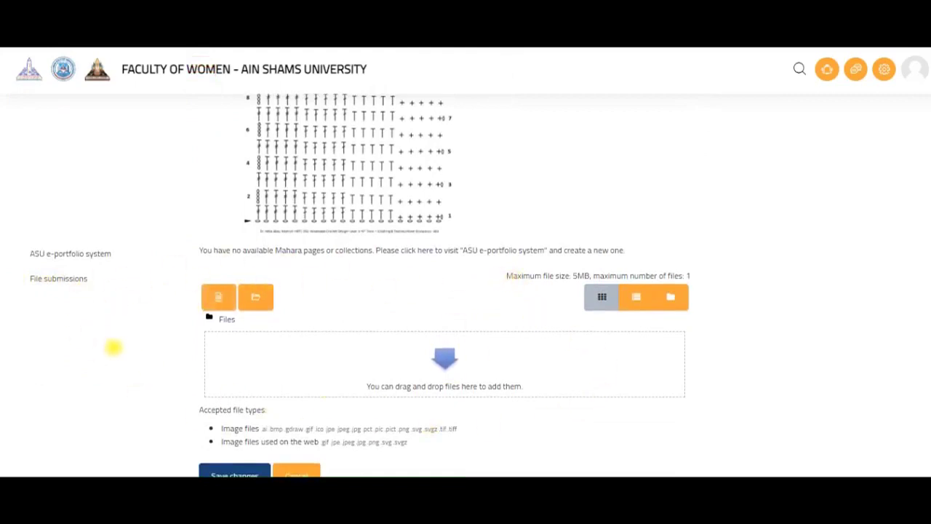
scroll(112, 347, "down", 1)
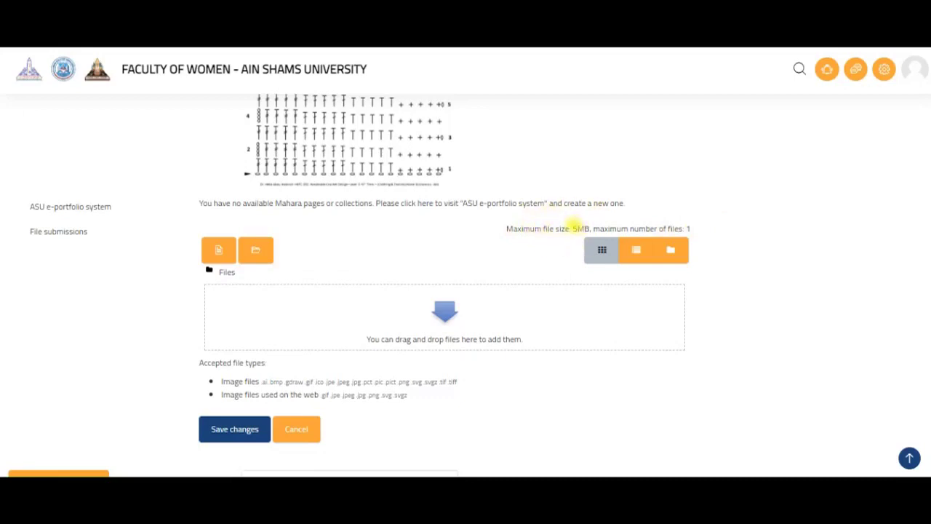
scroll(112, 268, "down", 1)
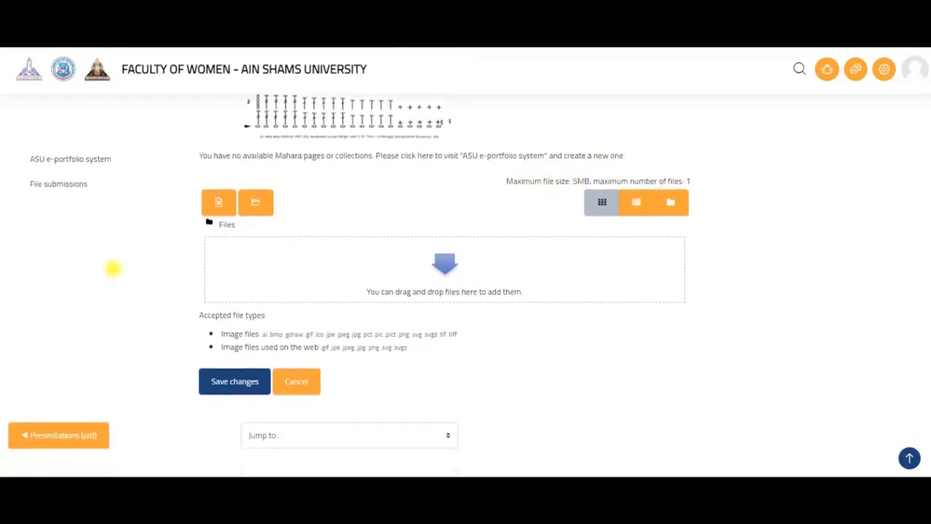
scroll(113, 269, "down", 1)
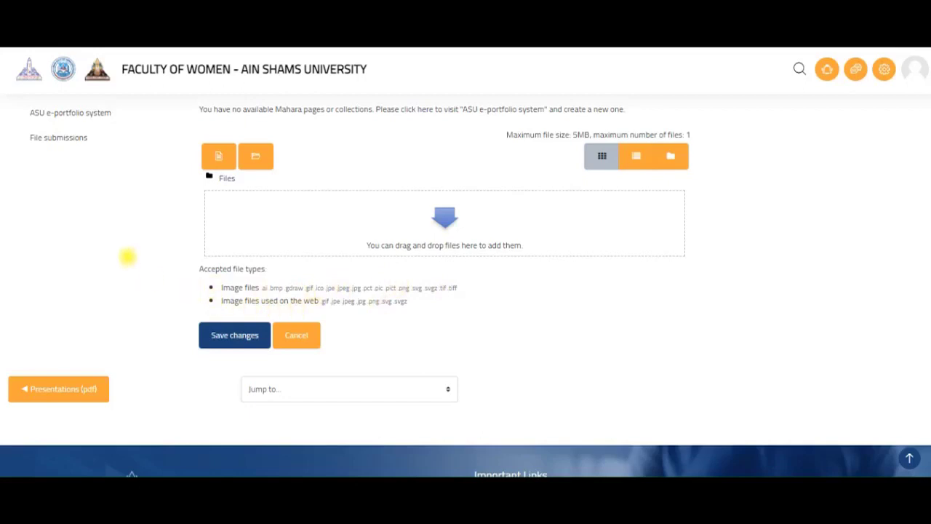
scroll(127, 256, "up", 1)
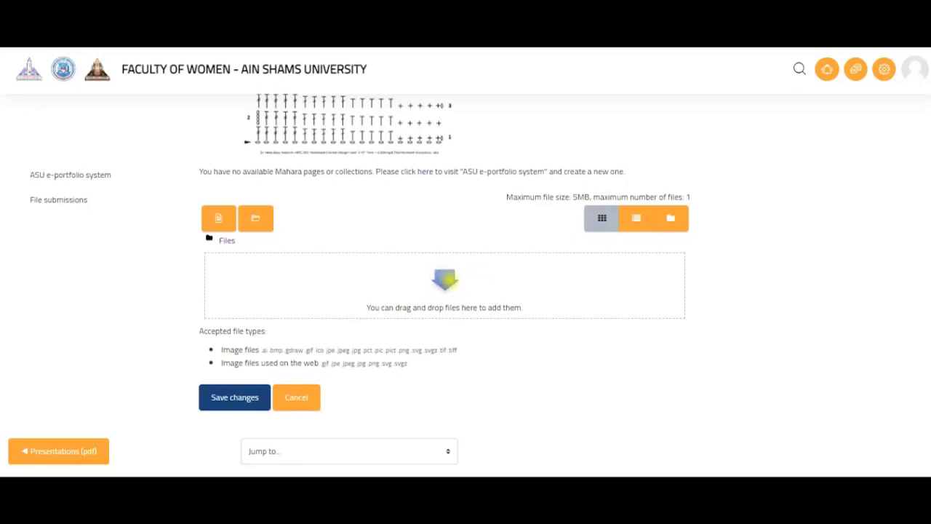
- Try to upload Assign_1.pdf from the computer as the assignment's submission file
left_click(445, 279)
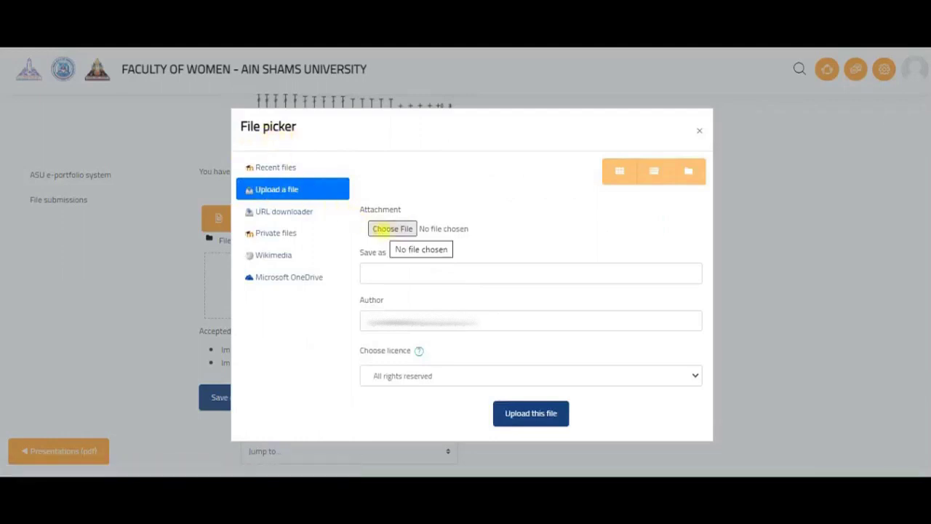
left_click(382, 229)
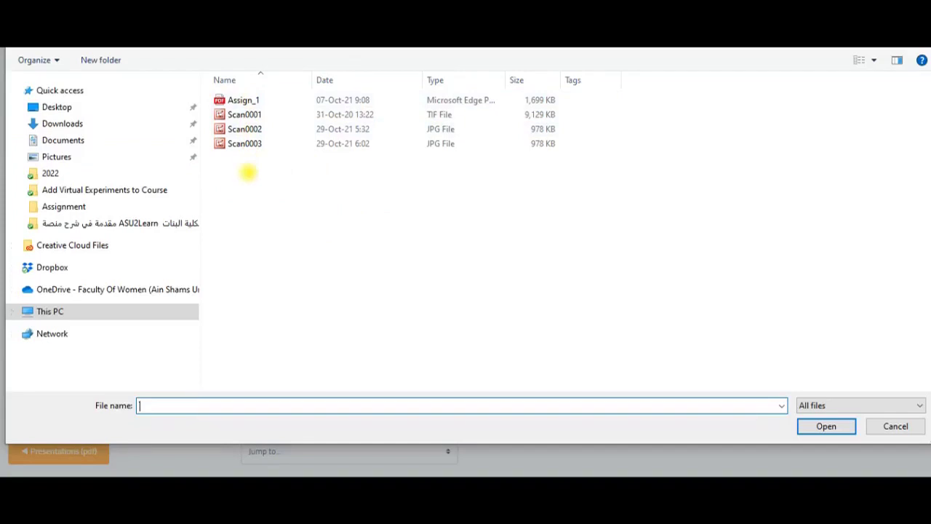
left_click(244, 100)
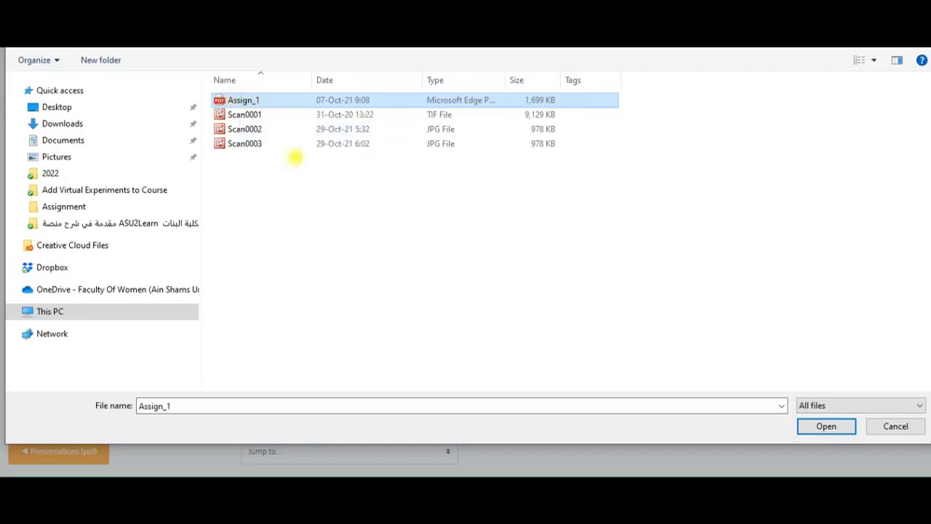
left_click(826, 426)
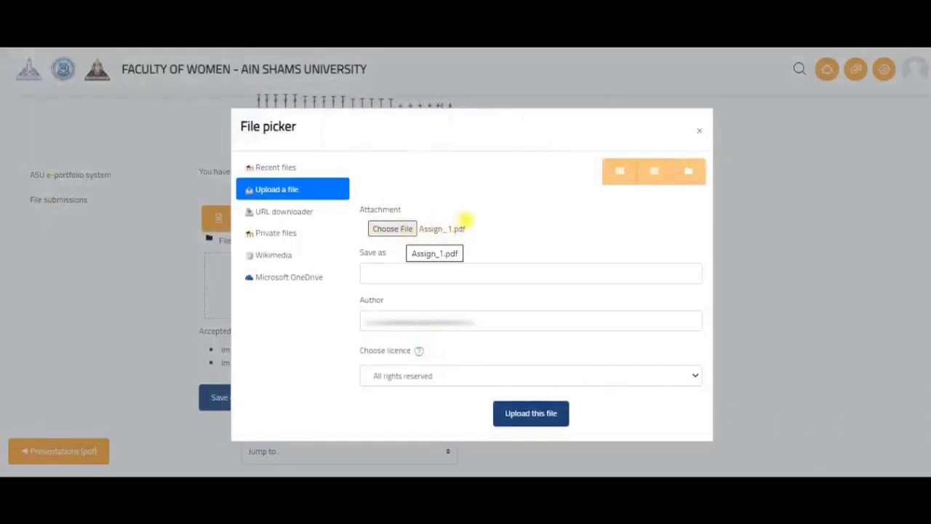
left_click(518, 411)
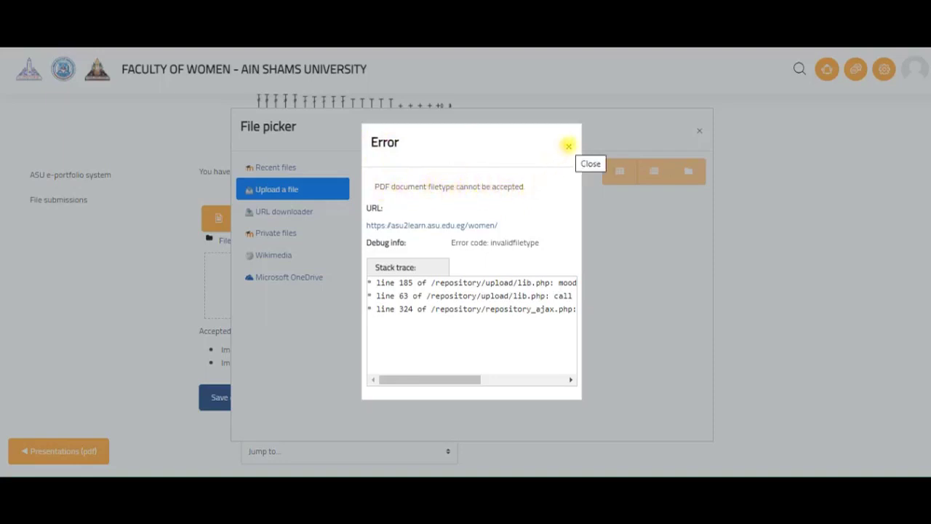
left_click(567, 145)
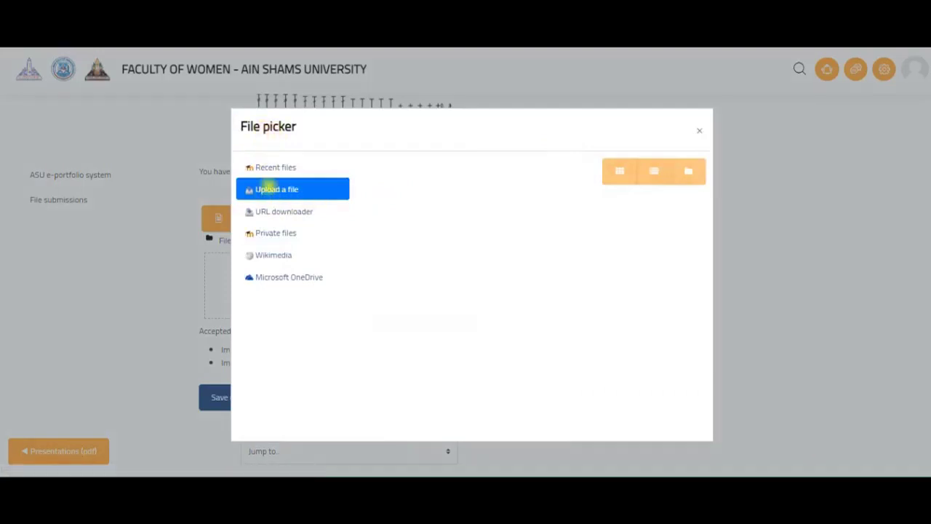
- Try to upload the image Scan0001.tif as the assignment's submission file
left_click(268, 189)
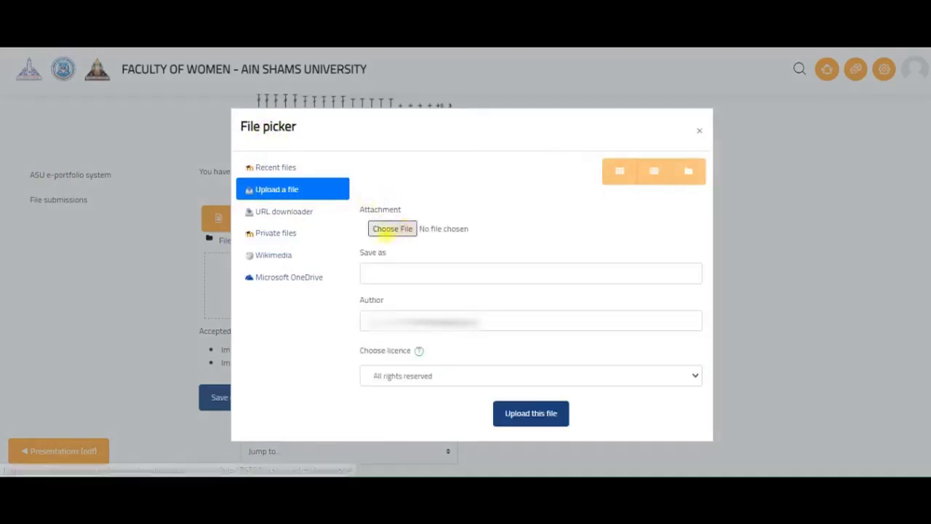
left_click(384, 227)
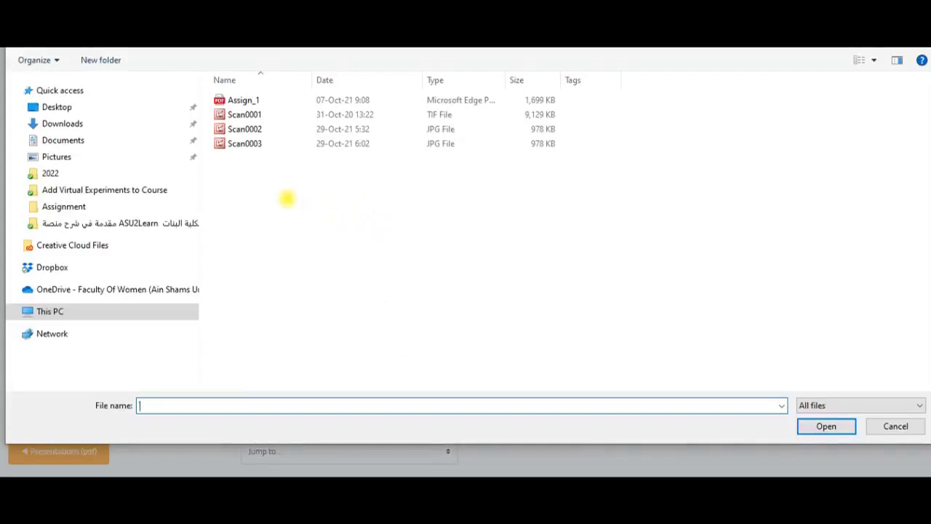
left_click(244, 114)
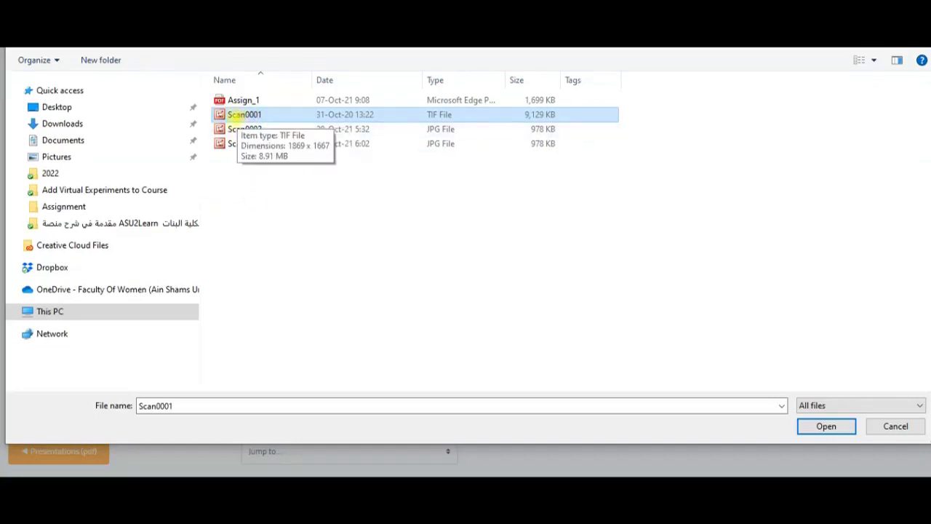
left_click(827, 426)
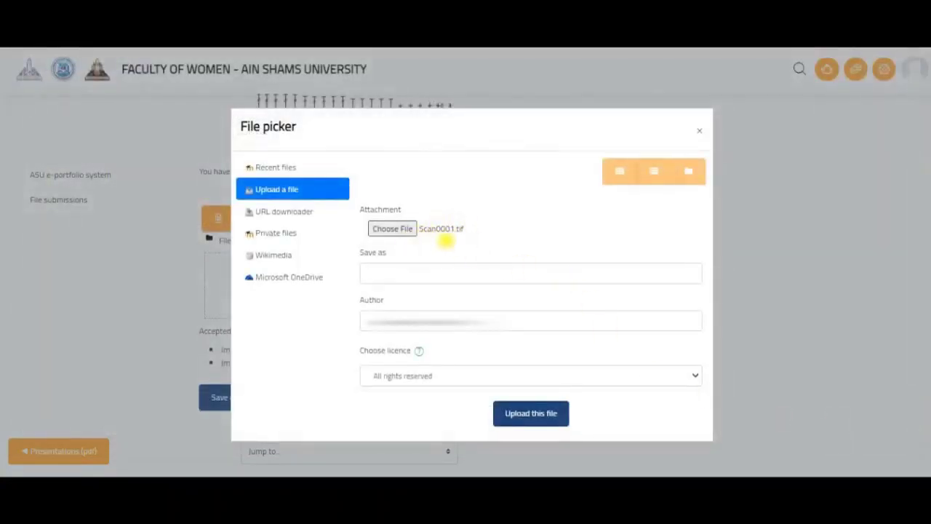
left_click(529, 414)
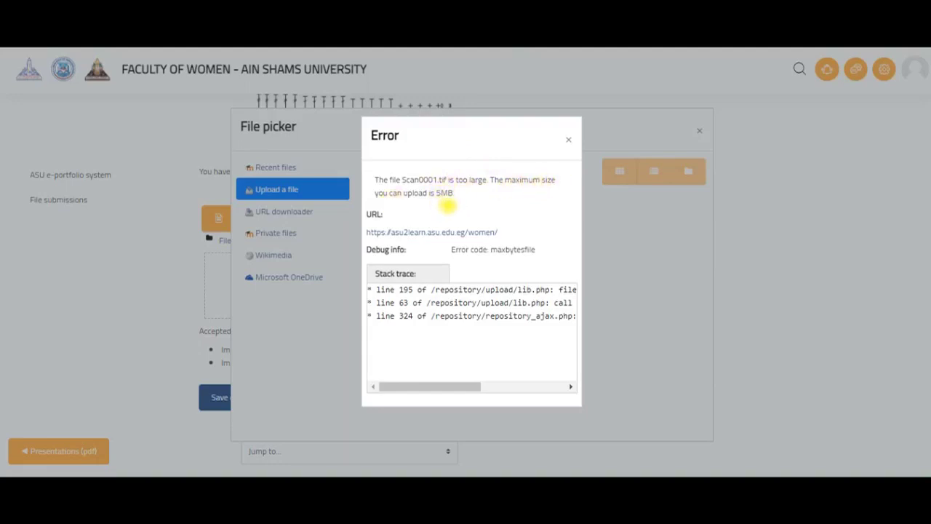
left_click(569, 139)
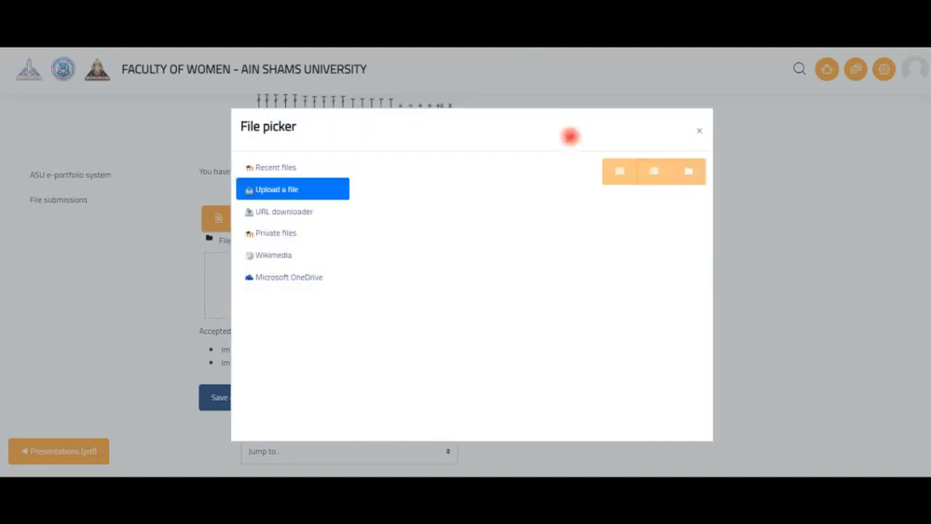
- Upload the image Scan0002.jpg from the computer to the file submissions area
left_click(267, 188)
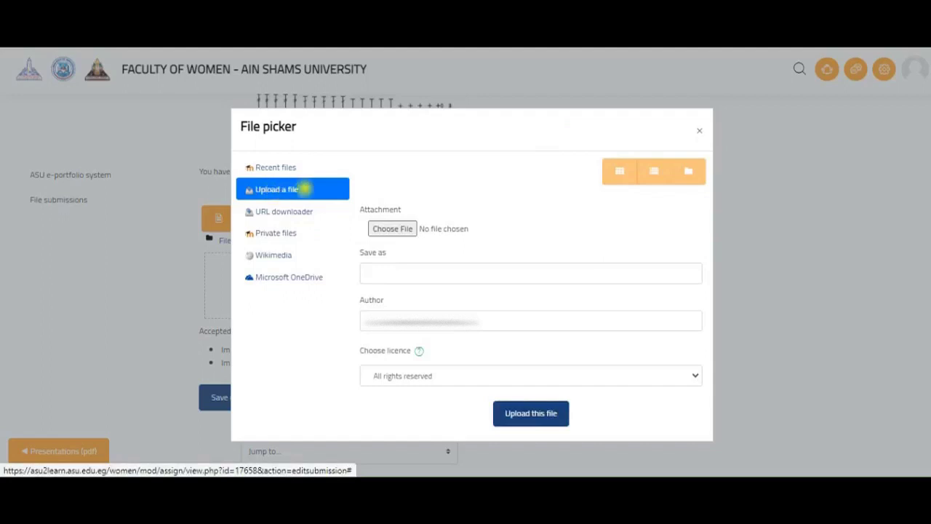
left_click(395, 227)
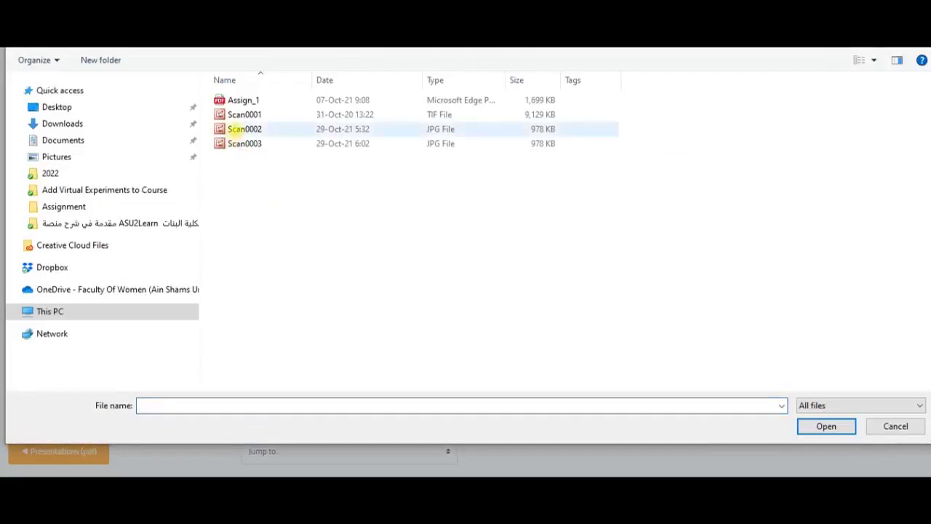
left_click(235, 129)
left_click(248, 143)
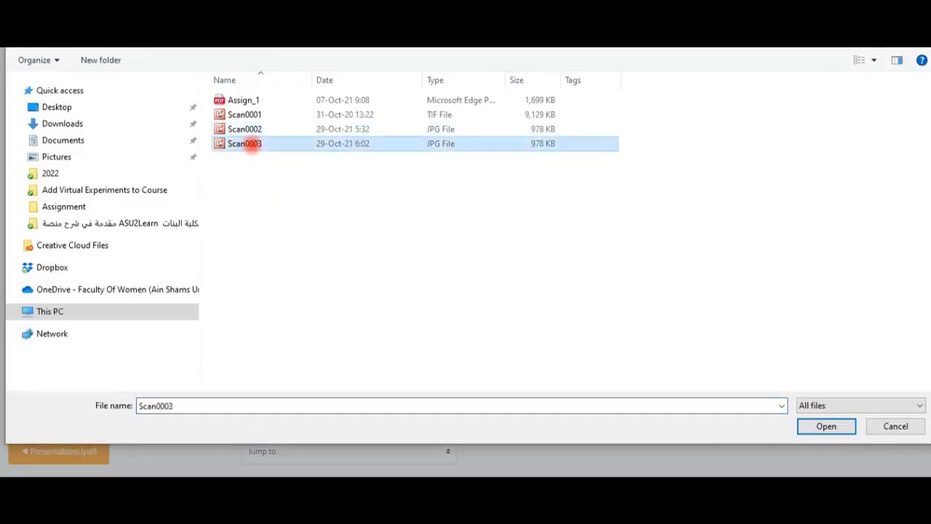
left_click(249, 129)
left_click(248, 143)
left_click(247, 129)
left_click(248, 143)
left_click(247, 129)
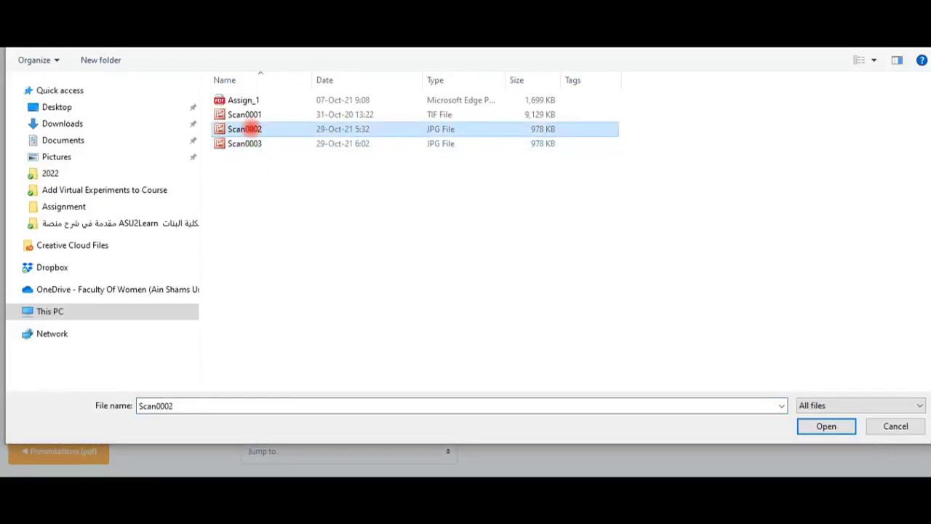
left_click(246, 143)
left_click(245, 129)
left_click(249, 144)
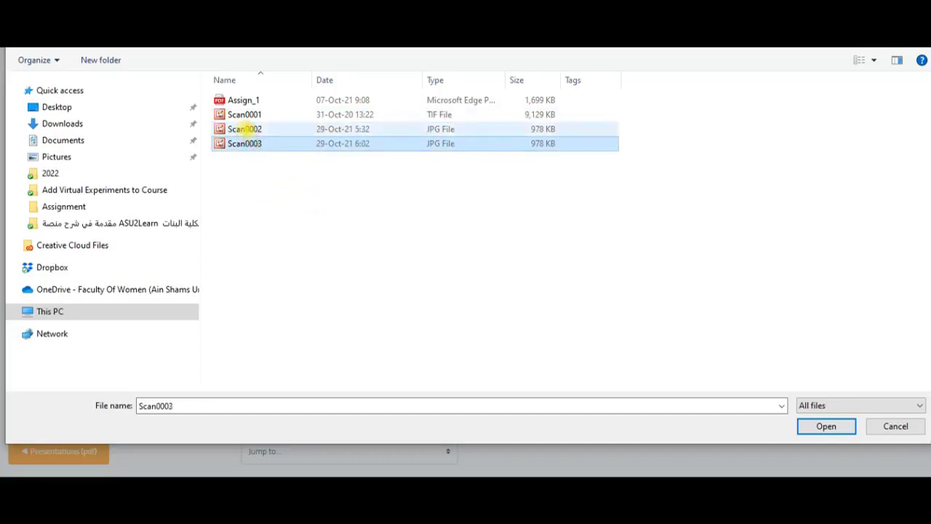
left_click(244, 128)
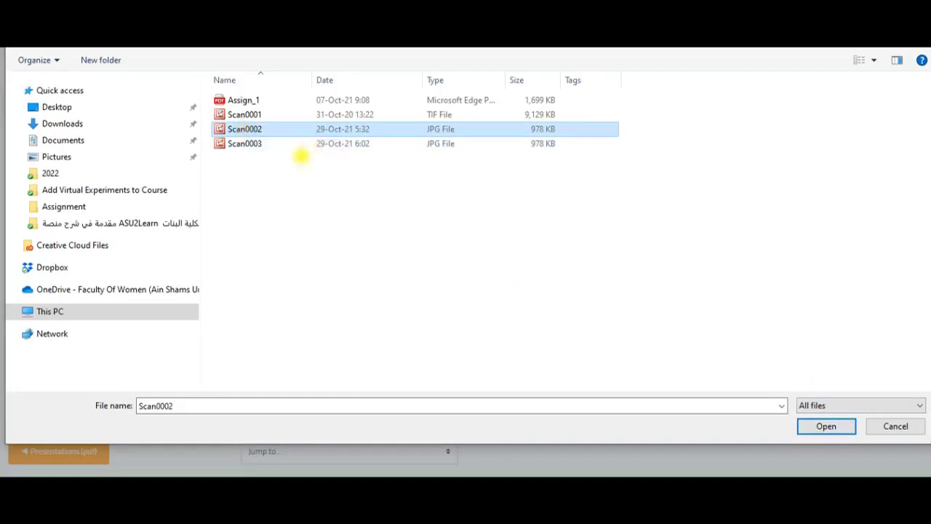
left_click(826, 427)
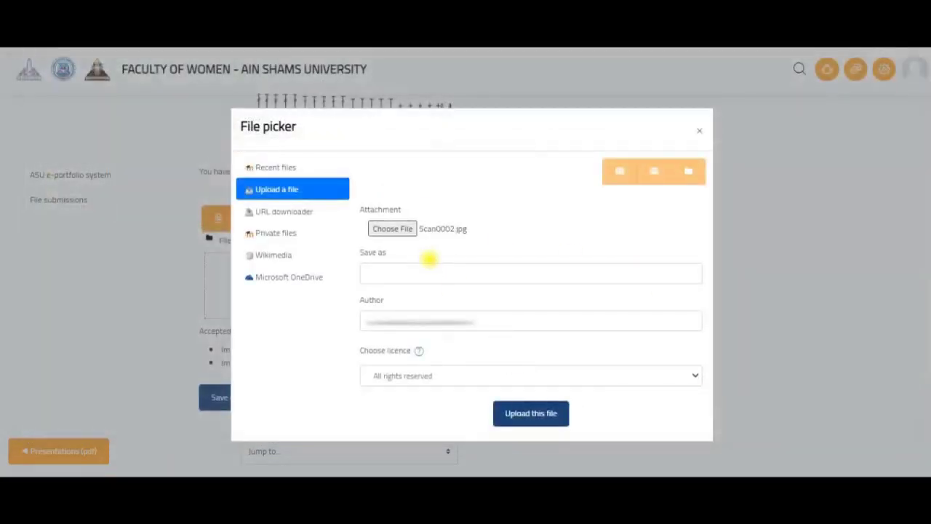
left_click(530, 412)
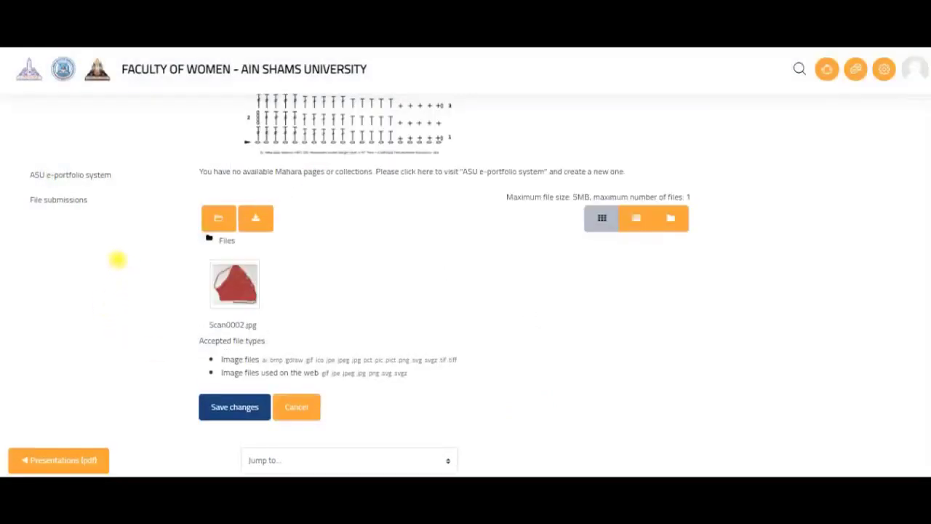
- Save the assignment submission with Scan0002.jpg and check its submission status details
scroll(117, 259, "up", 10)
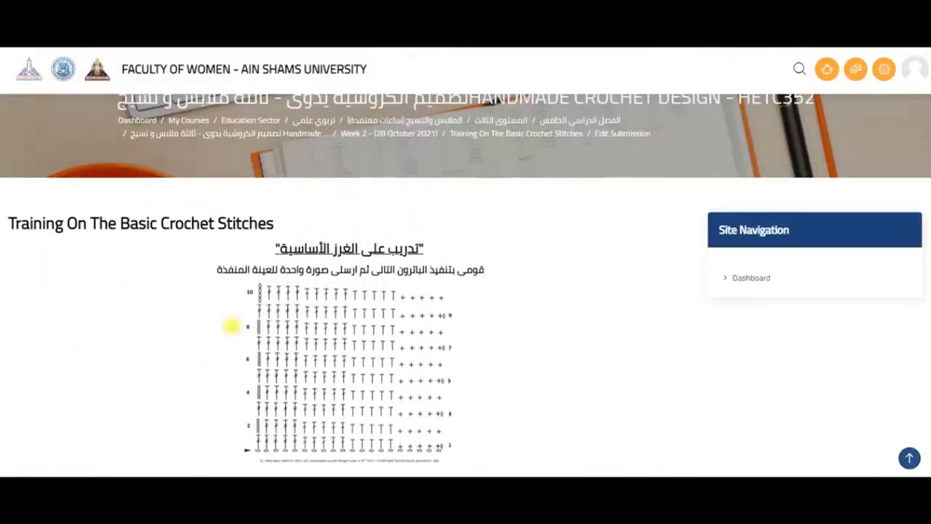
scroll(280, 260, "down", 10)
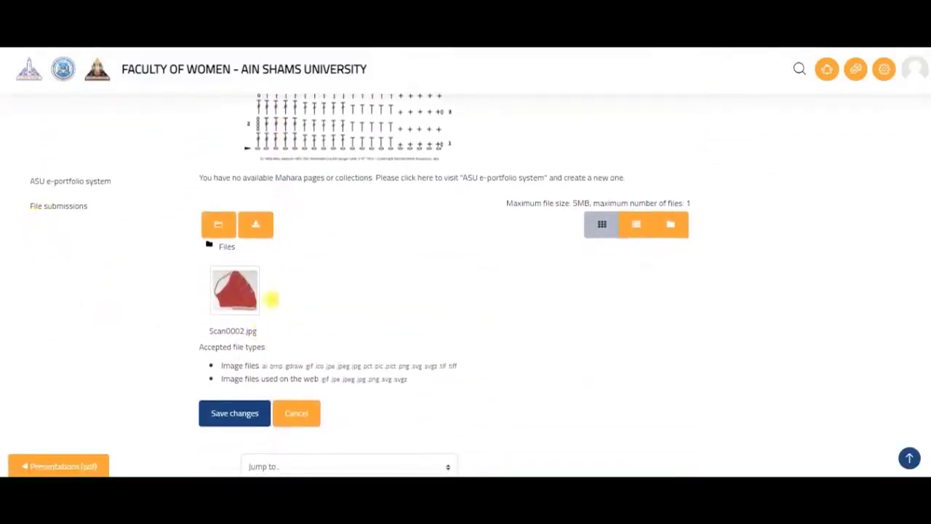
scroll(56, 310, "down", 1)
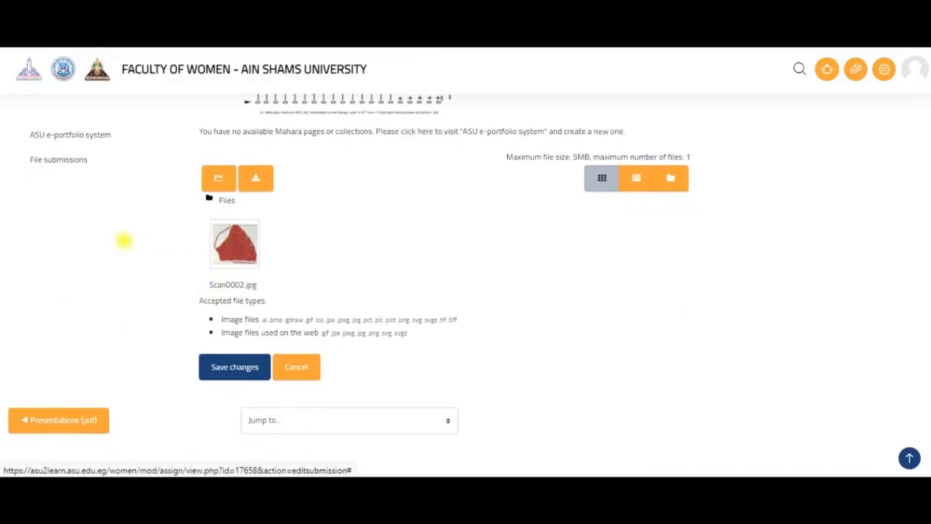
left_click(239, 366)
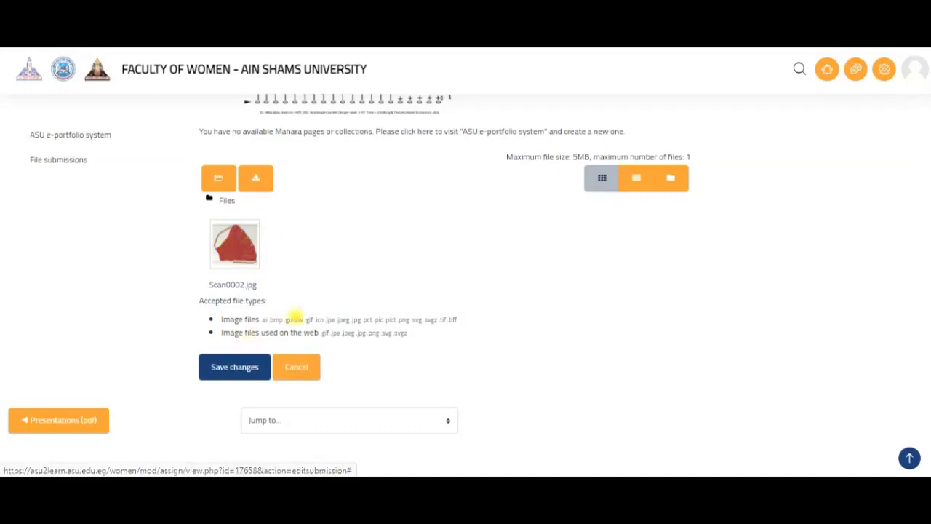
left_click(240, 360)
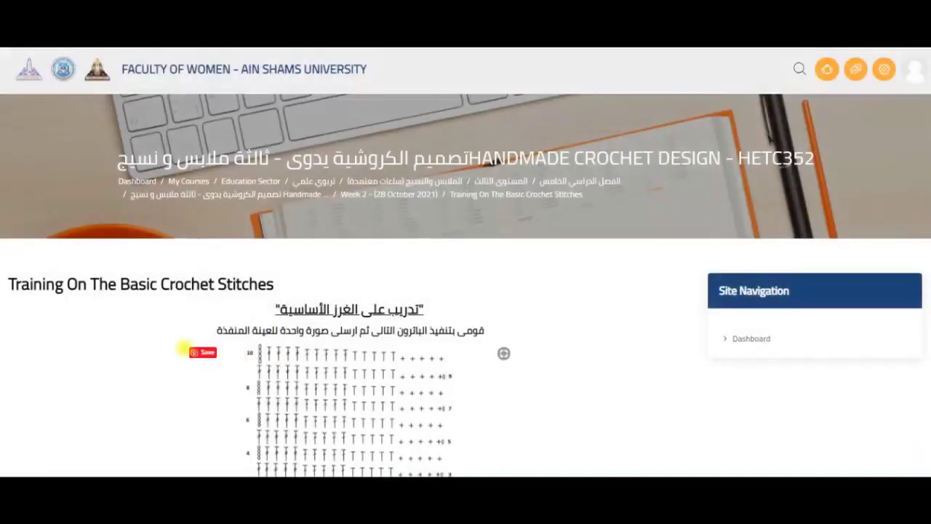
scroll(183, 346, "down", 3)
scroll(182, 346, "down", 5)
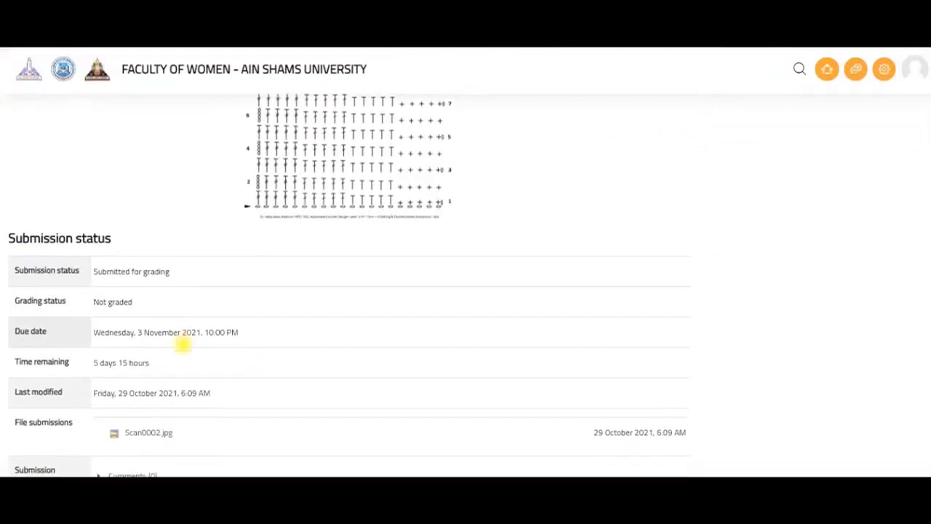
scroll(182, 346, "down", 1)
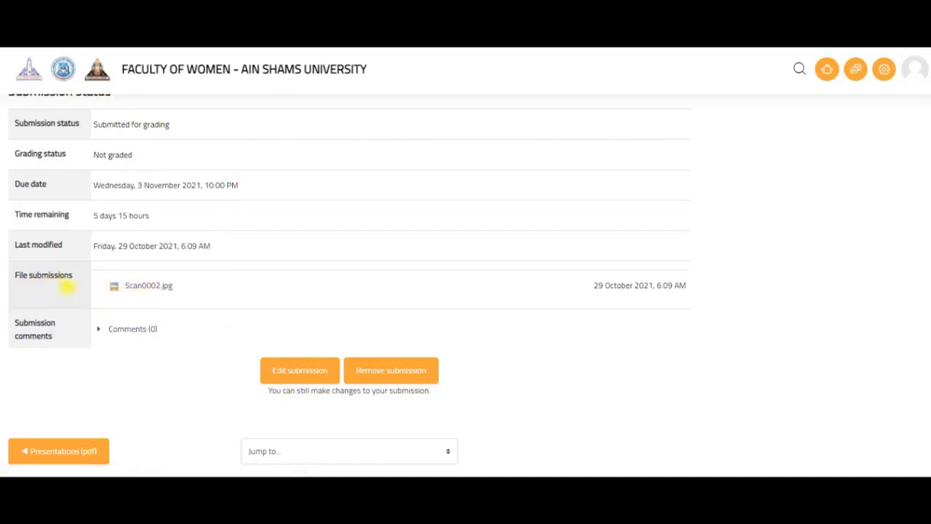
- Open the submitted assignment for editing and go to its file submissions area
scroll(139, 335, "down", 3)
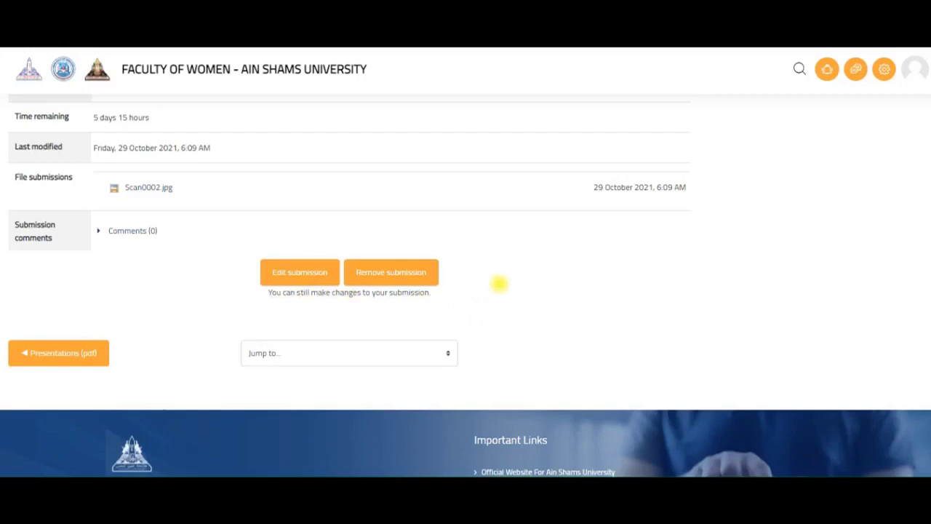
scroll(499, 284, "up", 1)
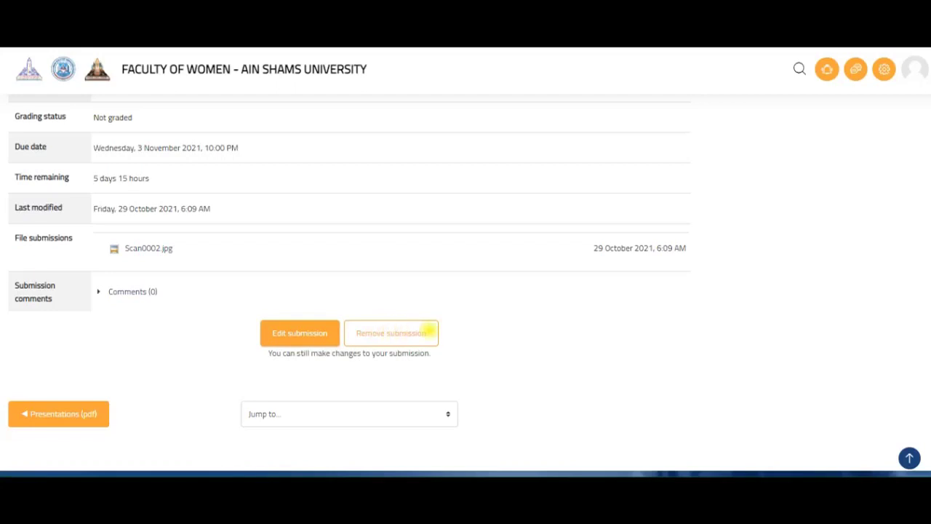
left_click(293, 332)
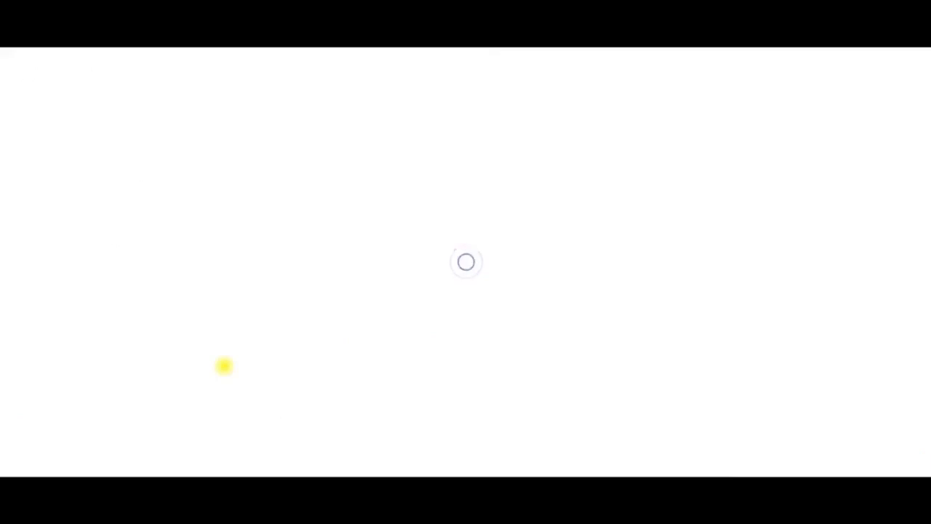
scroll(517, 274, "down", 5)
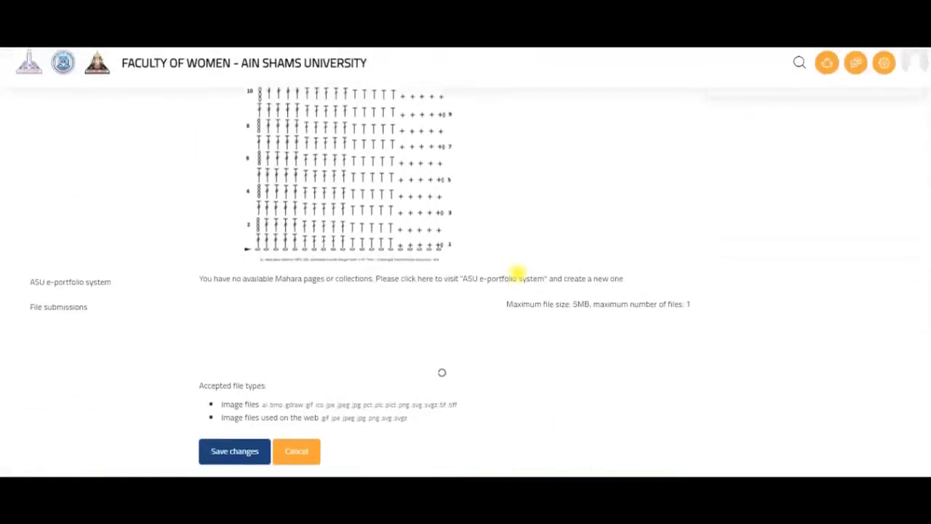
scroll(516, 273, "down", 2)
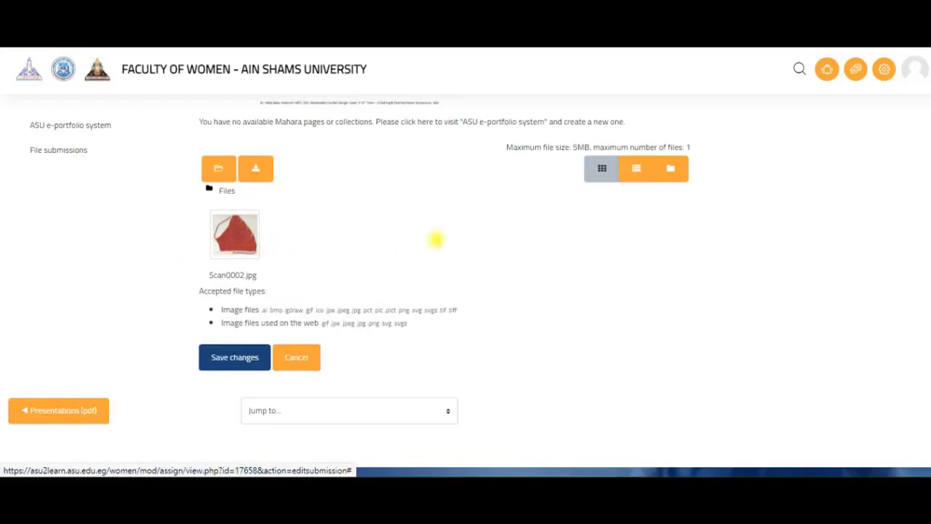
scroll(563, 249, "down", 1)
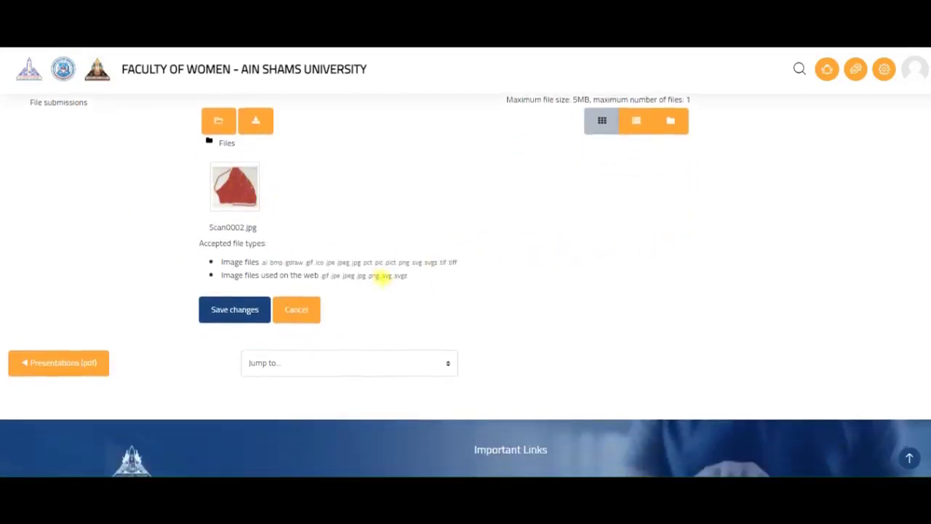
scroll(364, 245, "up", 1)
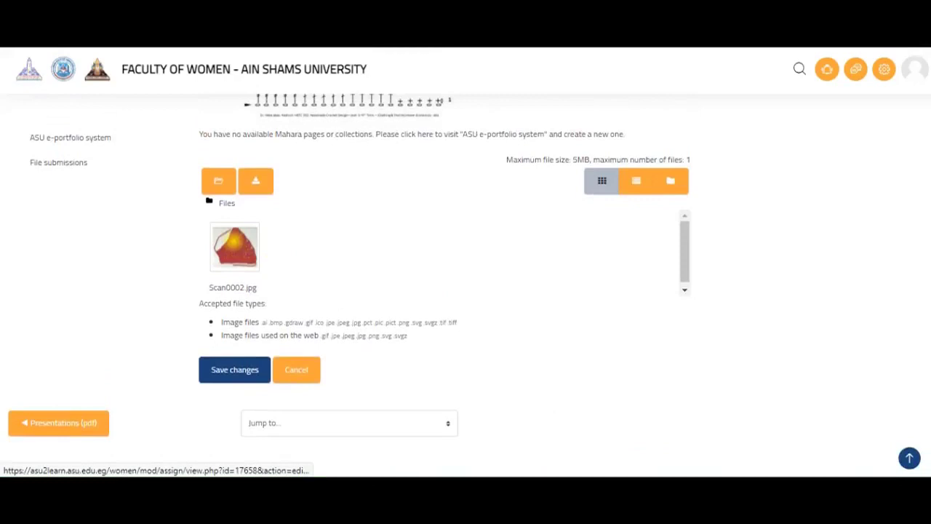
- Delete Scan0002.jpg from the file submissions area and cancel the submission edit without keeping the deletion
left_click(234, 241)
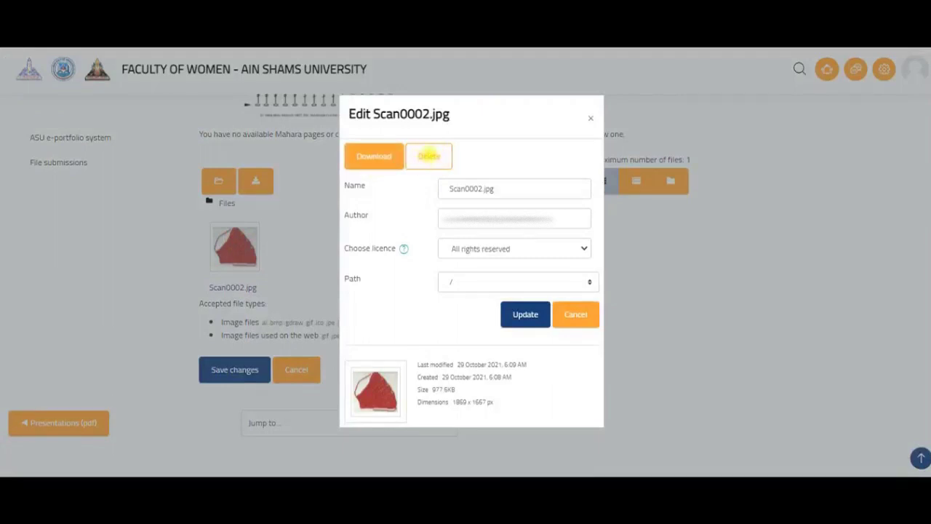
left_click(430, 153)
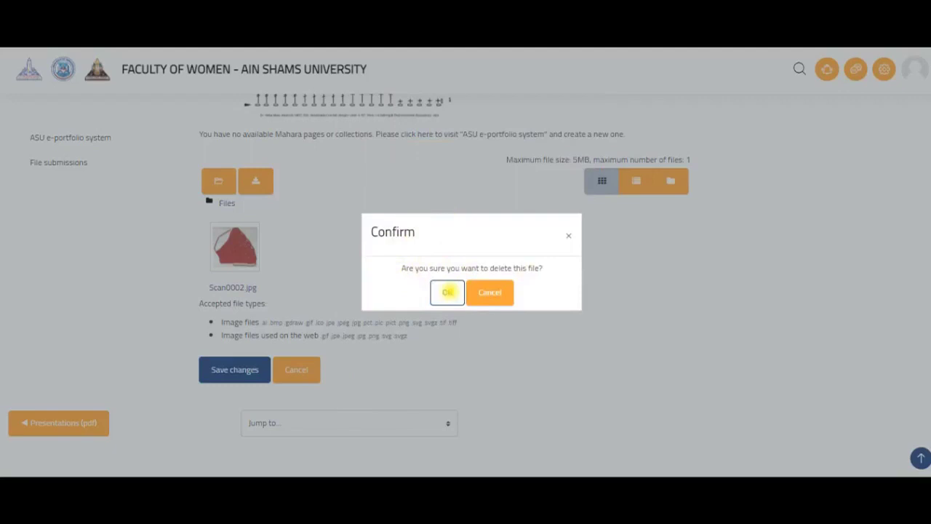
left_click(446, 292)
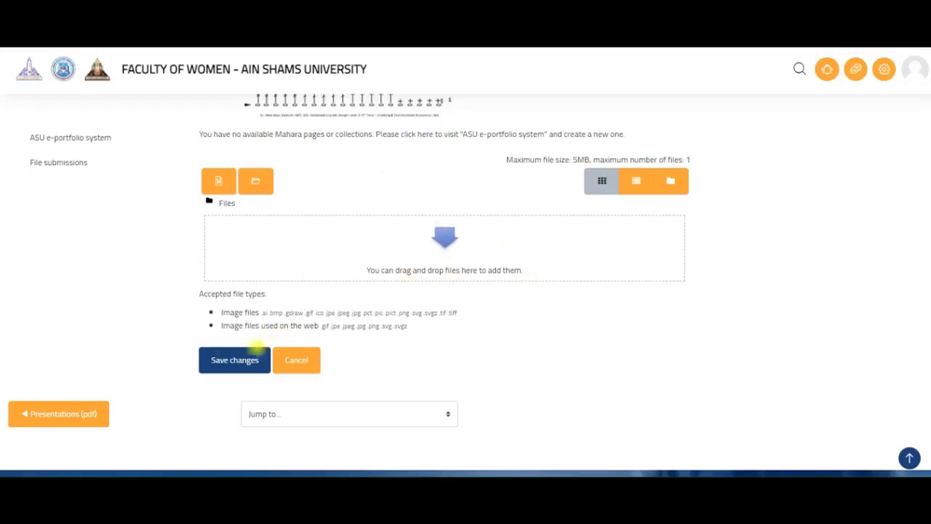
left_click(234, 360)
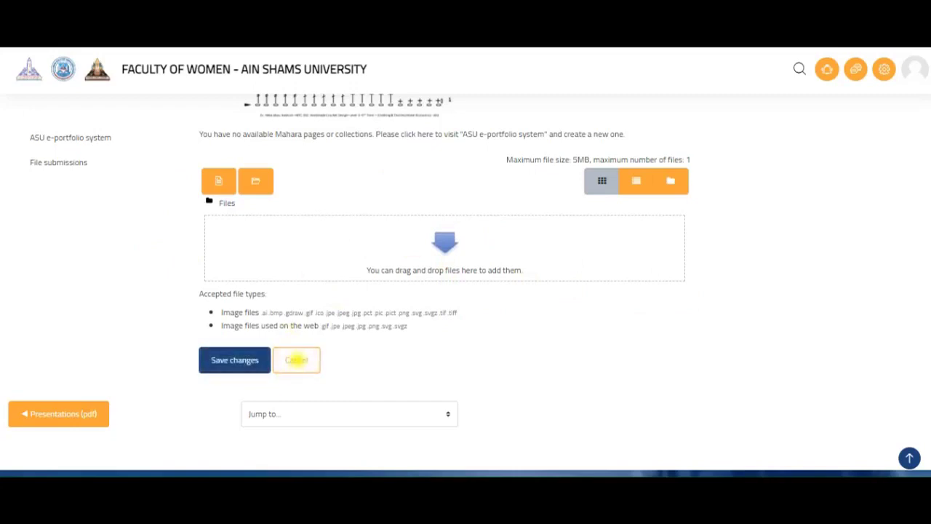
left_click(296, 359)
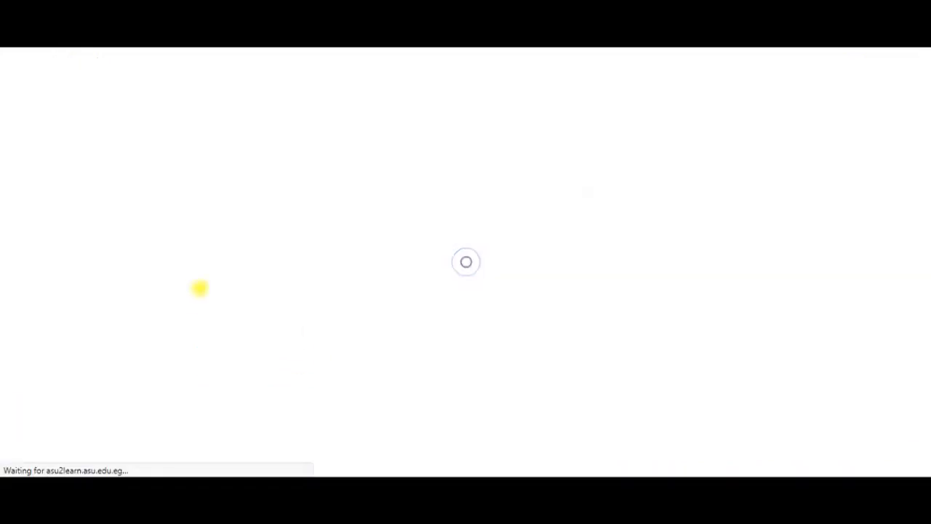
- Download the submitted Scan0002.jpg from the submission status and review the submission's due date, time remaining and last modified details
scroll(297, 201, "down", 10)
scroll(297, 202, "up", 3)
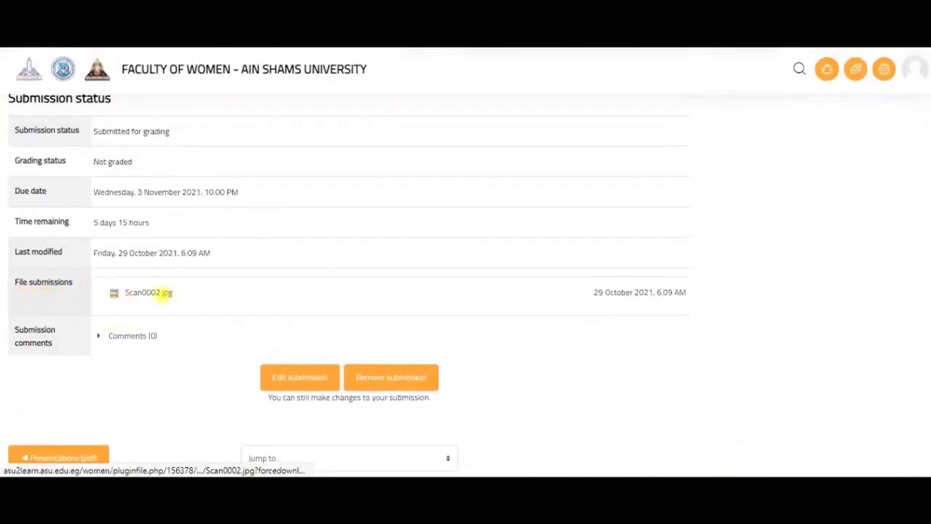
left_click(150, 292)
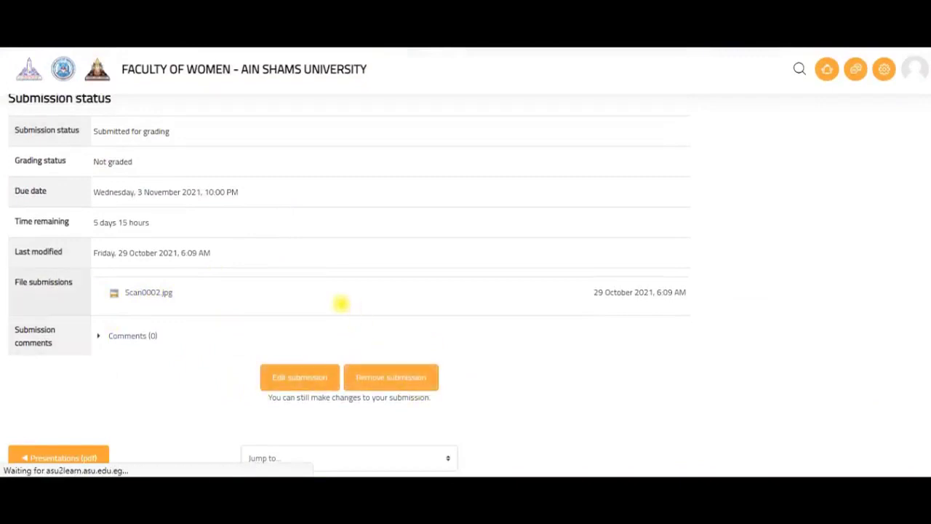
scroll(77, 245, "up", 2)
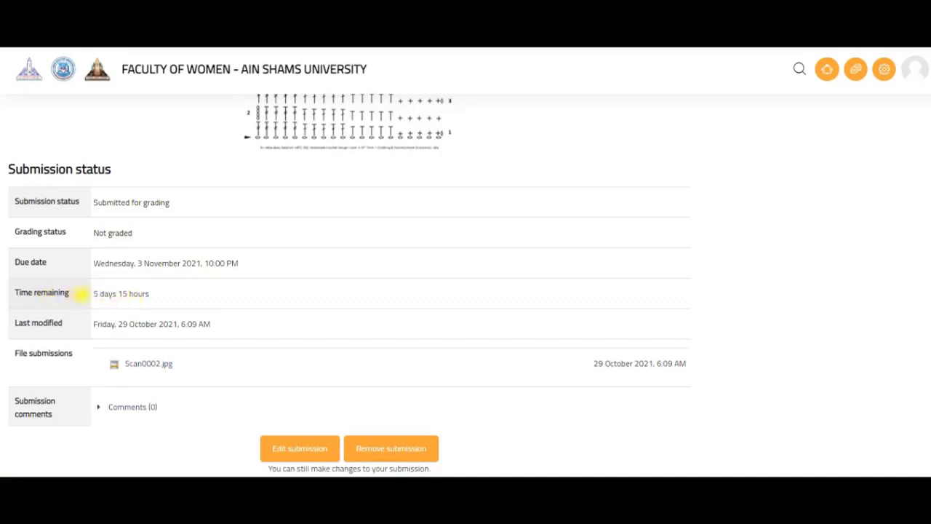
scroll(291, 287, "down", 1)
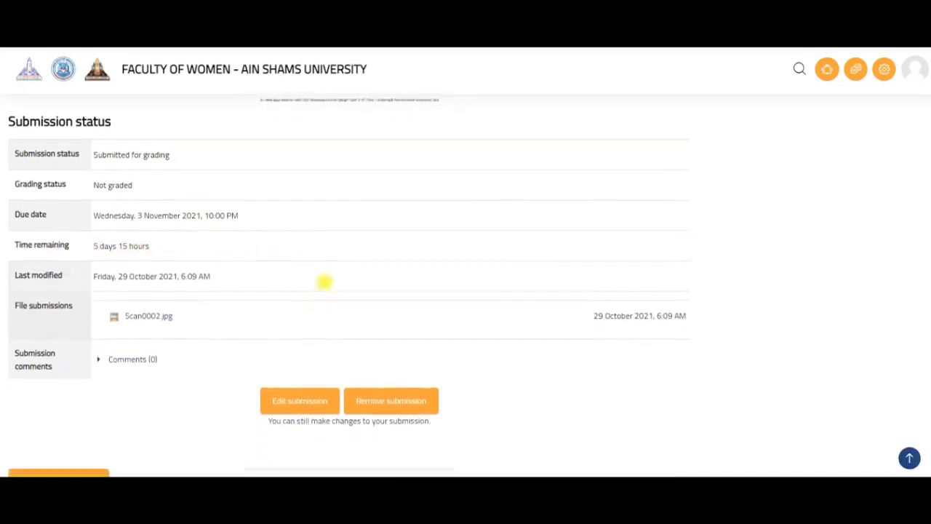